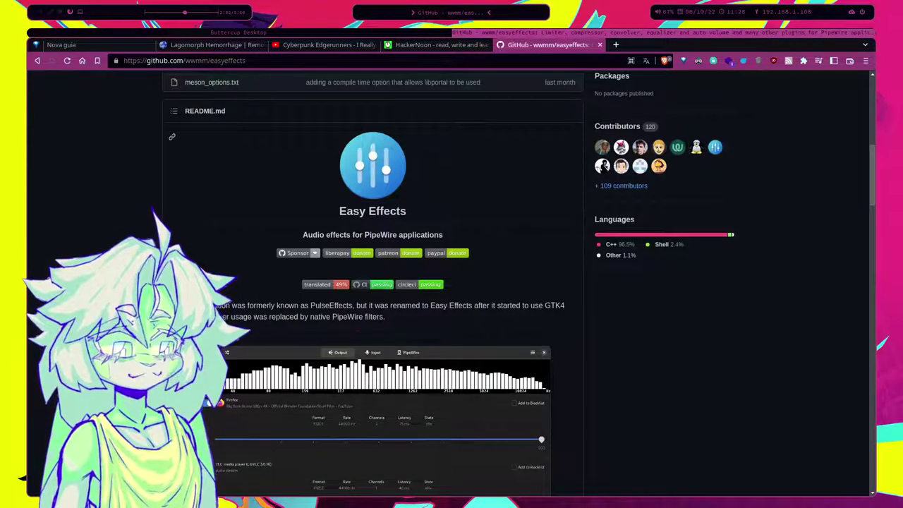
Highlight the Easy Effects heading and the PipeWire tagline in the GitHub README.
drag(438, 211, 267, 203)
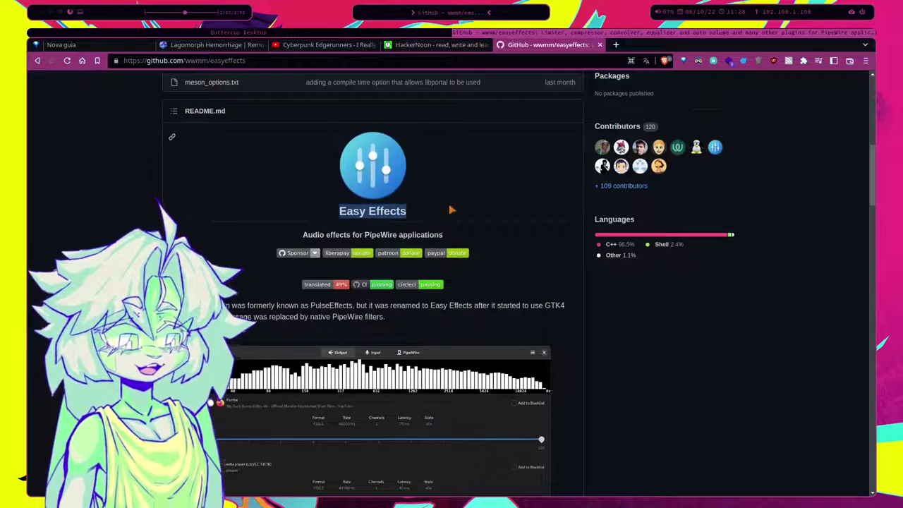
click(325, 206)
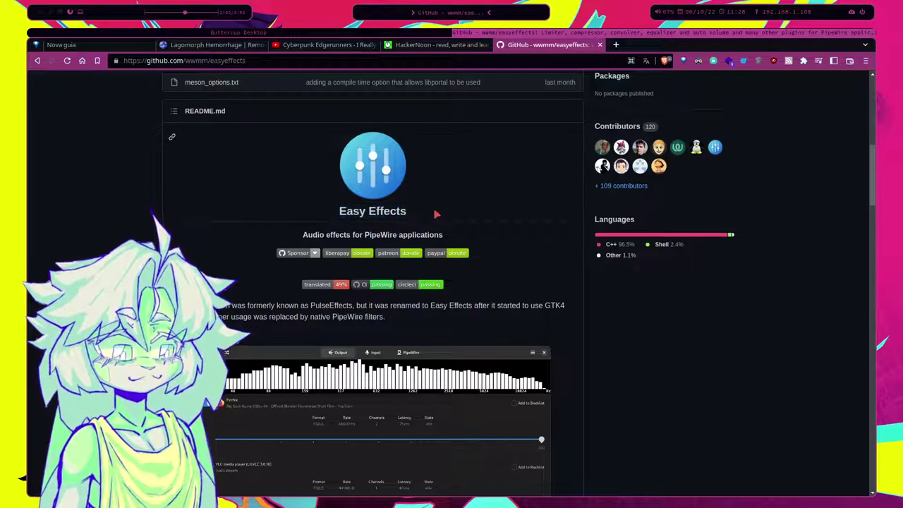
drag(274, 245, 444, 236)
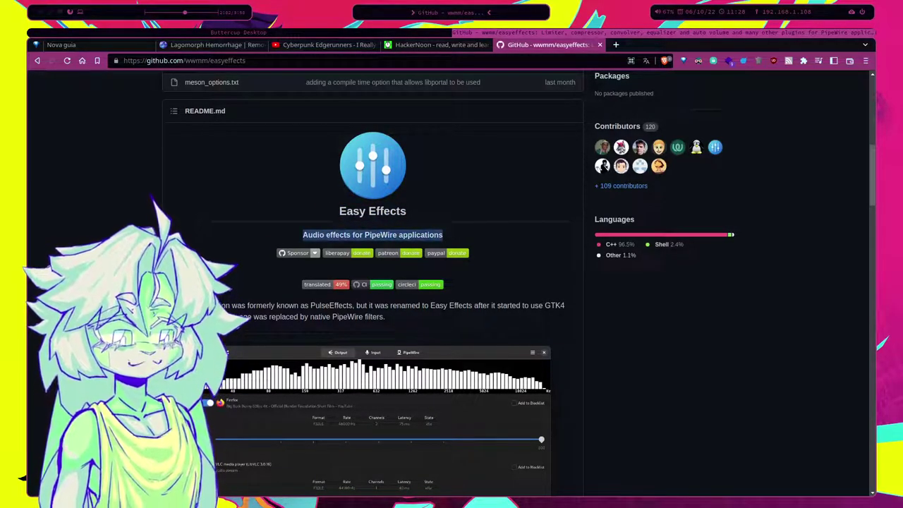
mouse_move(363, 235)
mouse_down()
mouse_move(435, 232)
mouse_move(404, 292)
mouse_up()
scroll(435, 233, down, 1)
scroll(435, 233, up, 2)
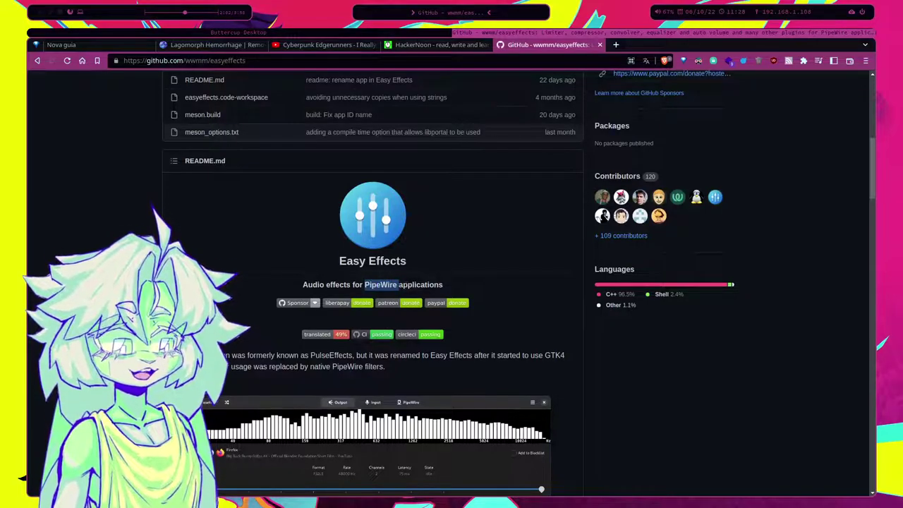
Reselect the title and the word PipeWire, then scroll down to the Effects available list.
drag(335, 262, 428, 268)
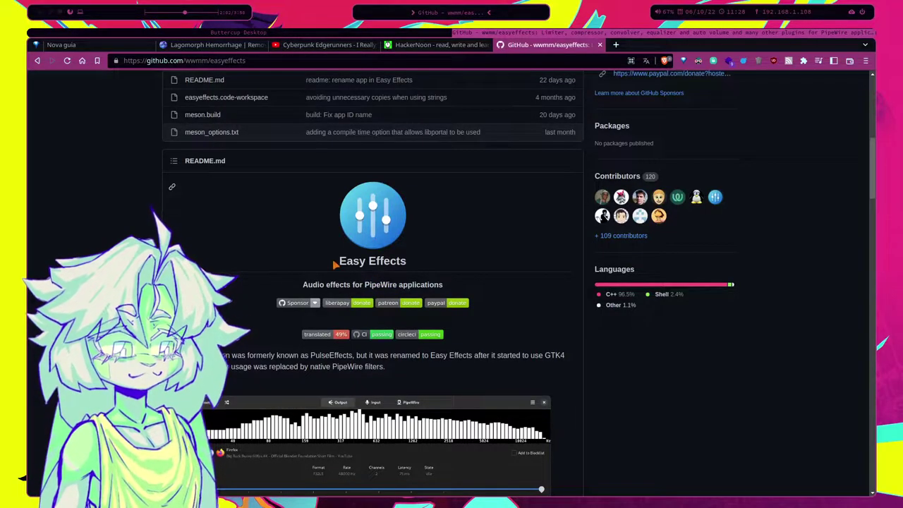
click(408, 273)
double_click(371, 284)
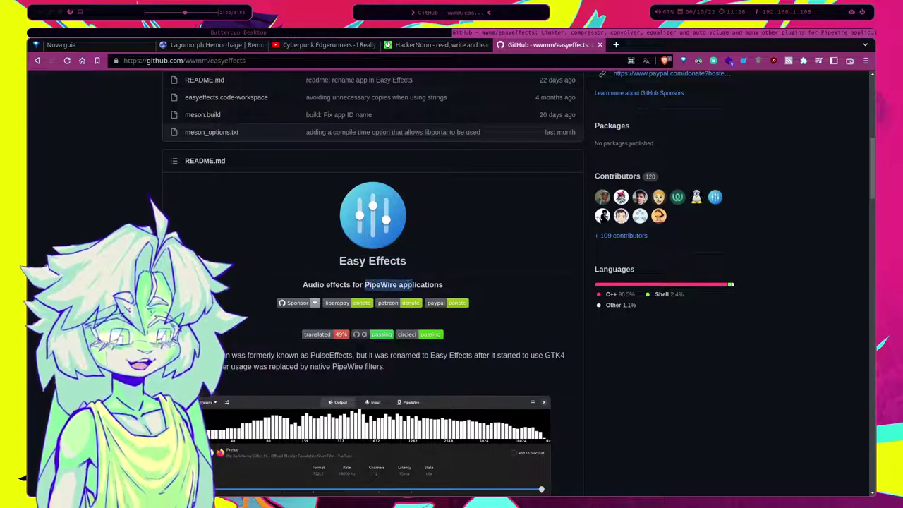
scroll(372, 284, down, 6)
scroll(437, 341, down, 4)
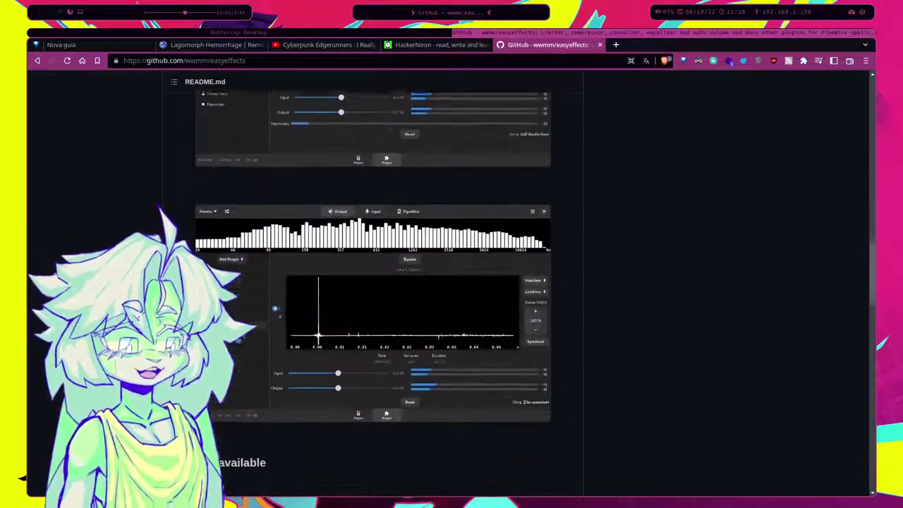
scroll(437, 341, down, 4)
scroll(337, 288, up, 2)
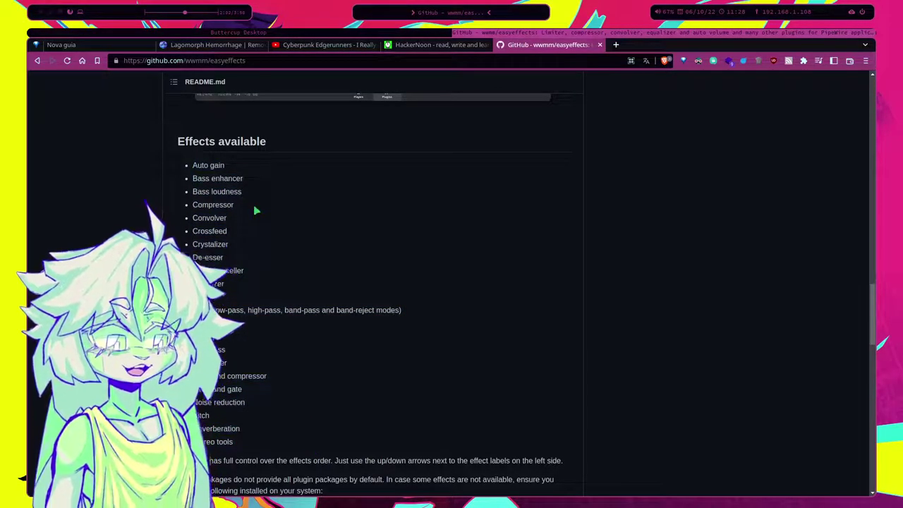
key(alt+Tab)
Browse the Entrada, Gravadores, Saída and PipeWire pages, ending on the input recorder list.
click(455, 40)
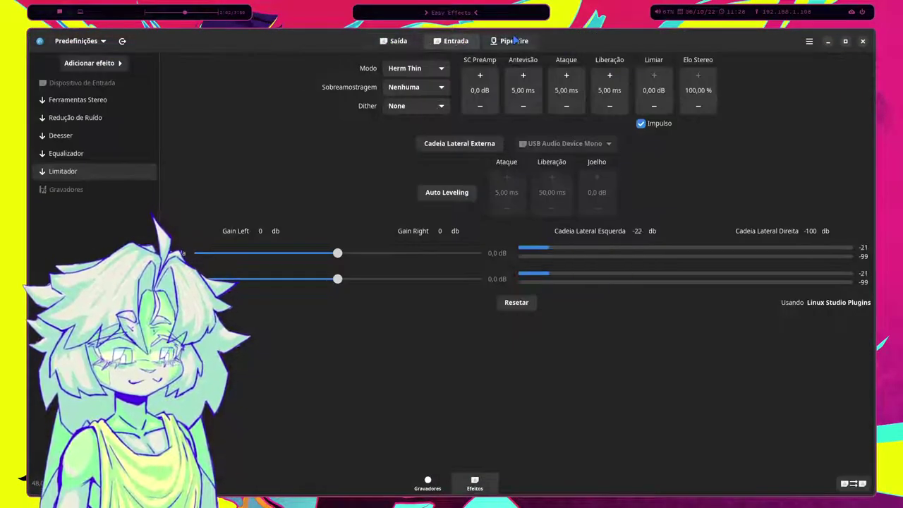
click(432, 474)
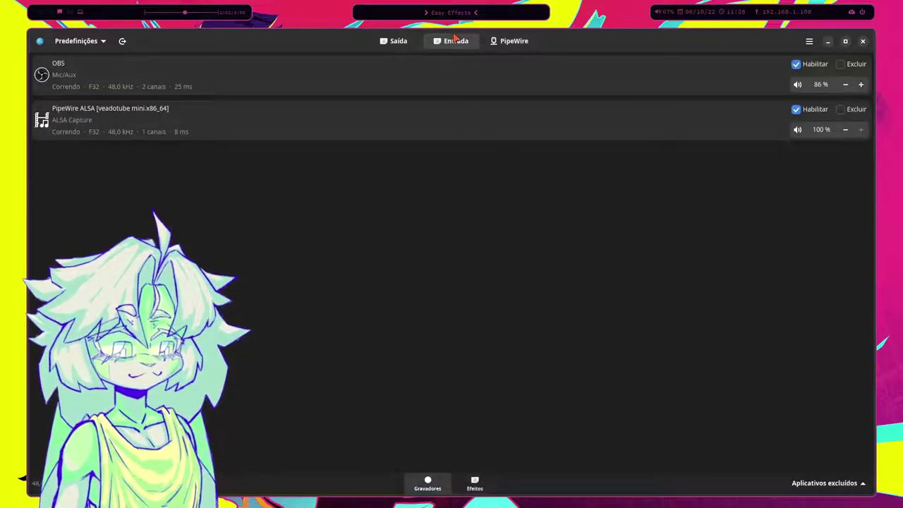
click(395, 40)
click(511, 41)
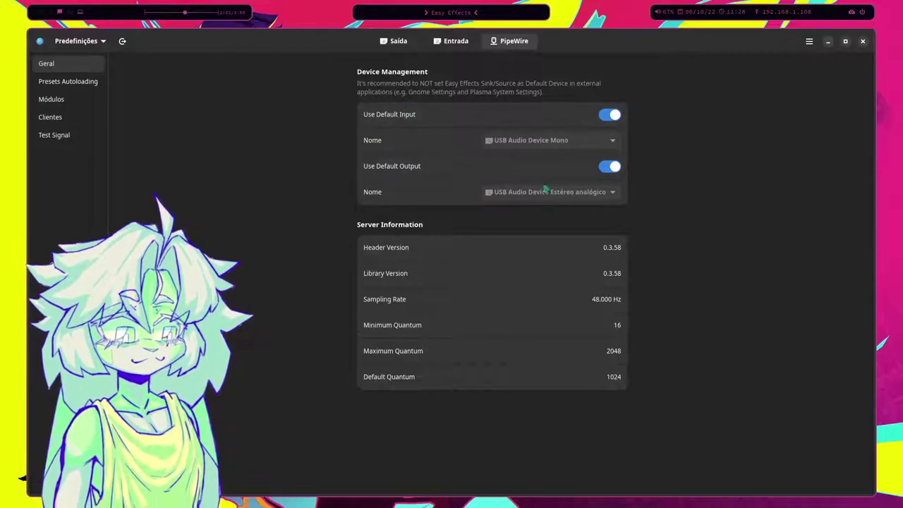
click(456, 41)
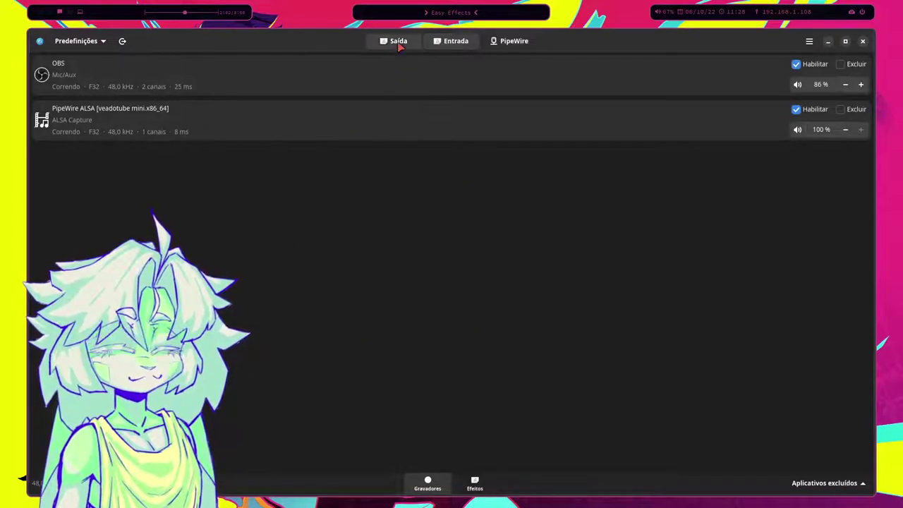
Check the excluded applications list, then view the output chain with Limitador and Redução de Ruído.
click(397, 41)
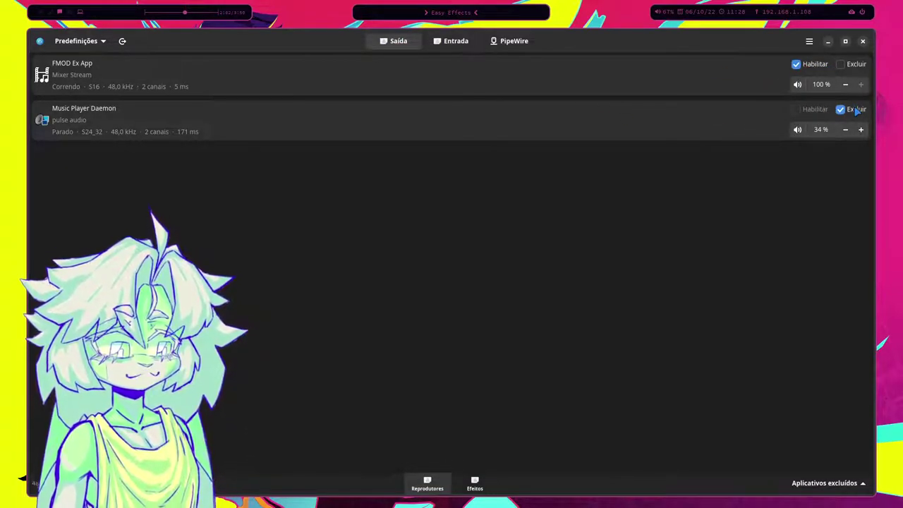
click(833, 483)
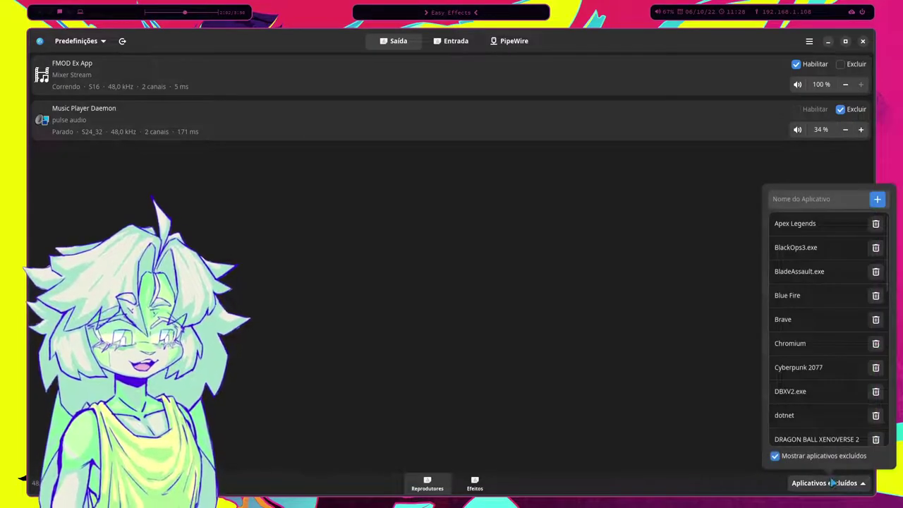
click(474, 483)
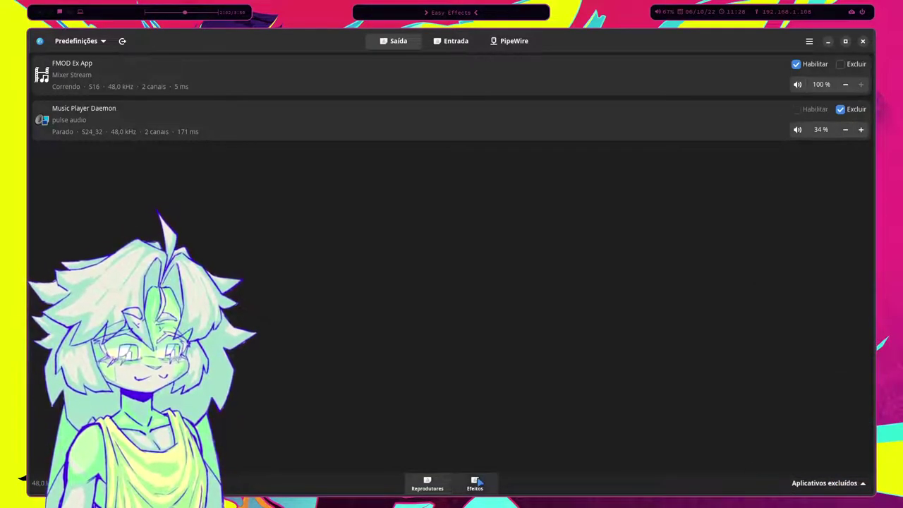
click(475, 483)
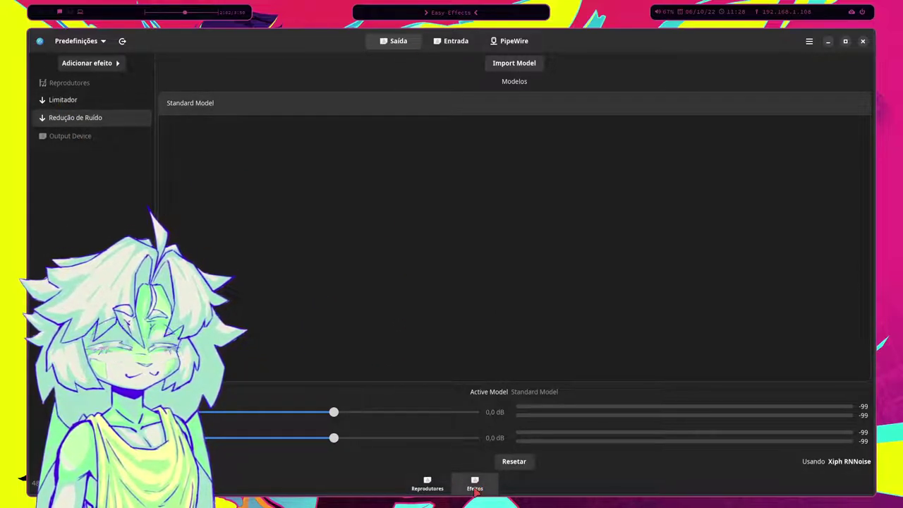
click(88, 62)
Scroll the addable effects list, then switch to the input effects chain.
scroll(190, 141, down, 5)
scroll(191, 141, down, 5)
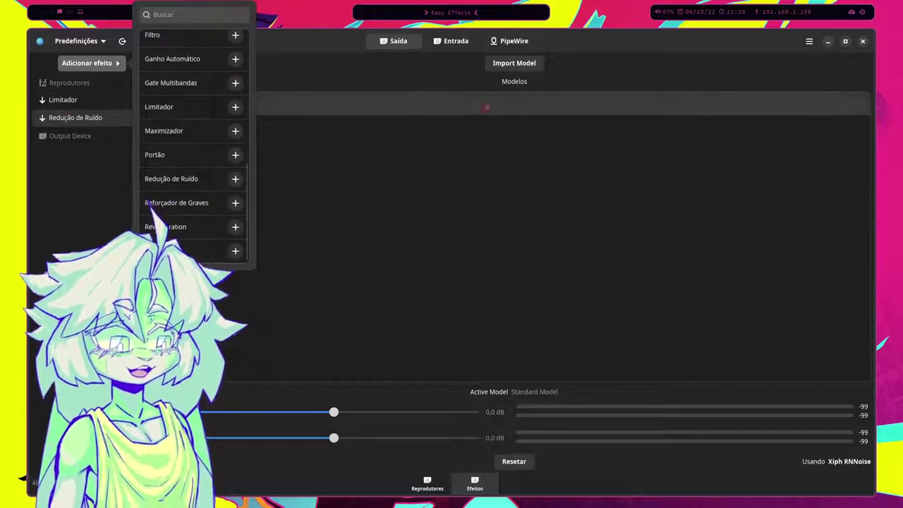
click(451, 40)
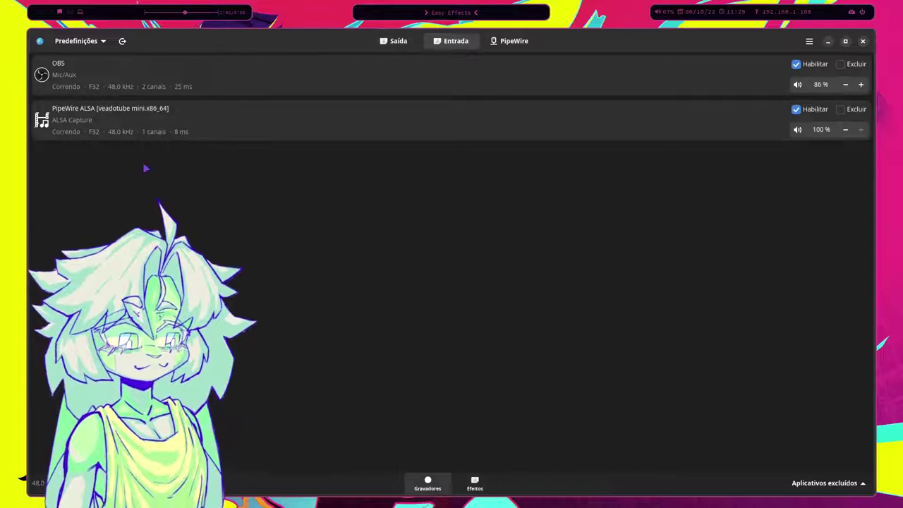
click(474, 483)
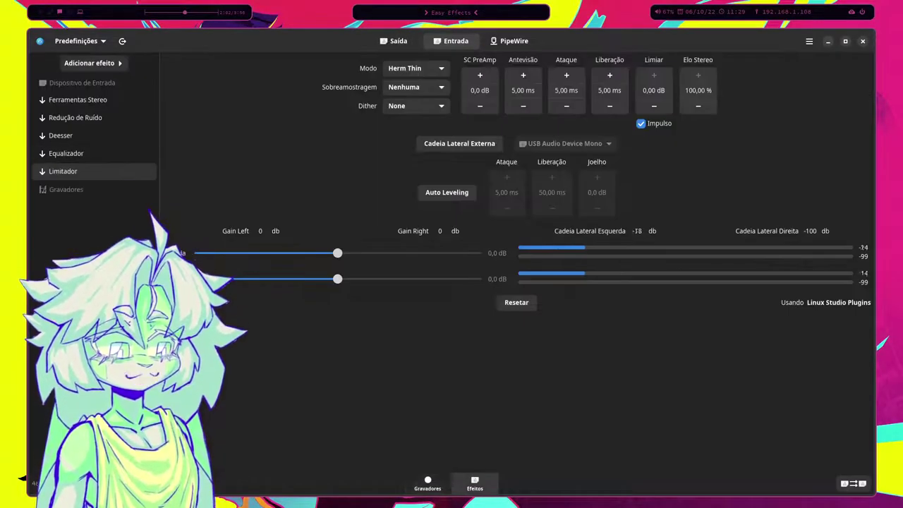
Compare the input chain's Ferramentas Stereo and Redução de Ruído settings pages.
click(78, 100)
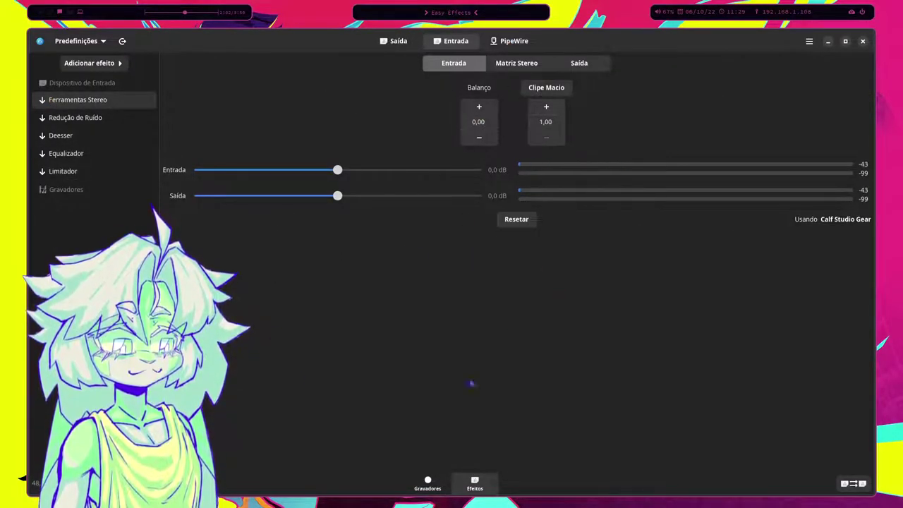
mouse_move(77, 153)
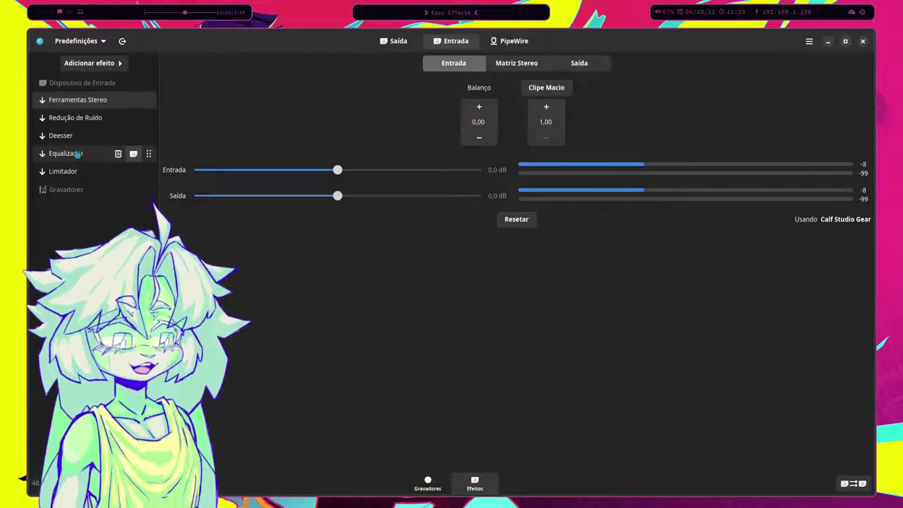
click(73, 121)
click(74, 99)
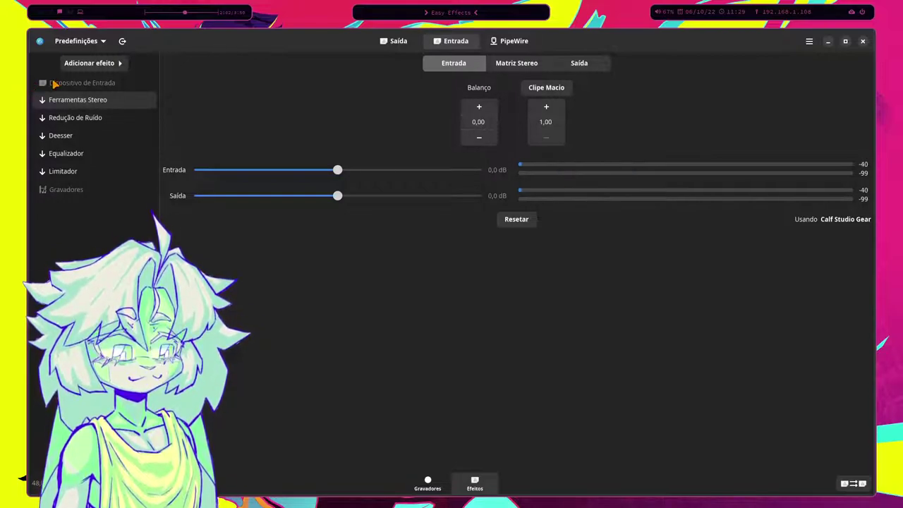
click(73, 120)
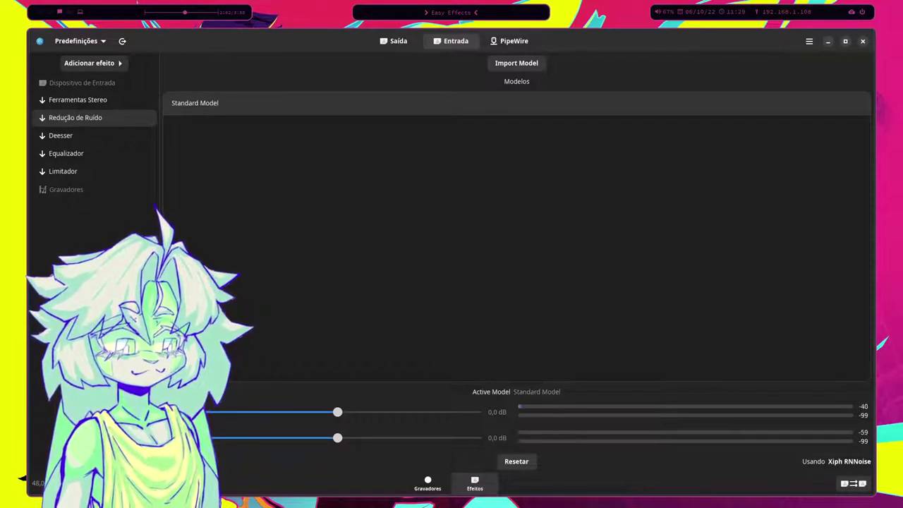
Toggle the global effects bypass on and back off while viewing the input noise reduction.
click(122, 41)
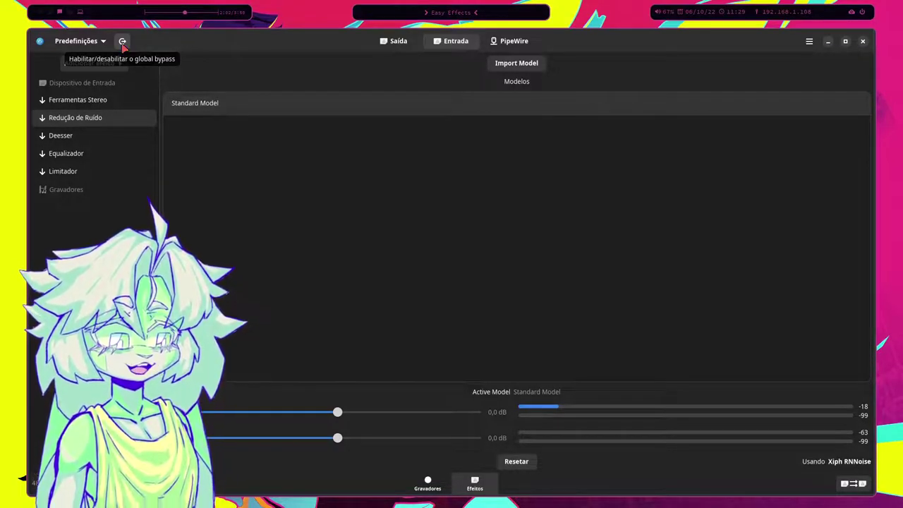
click(122, 42)
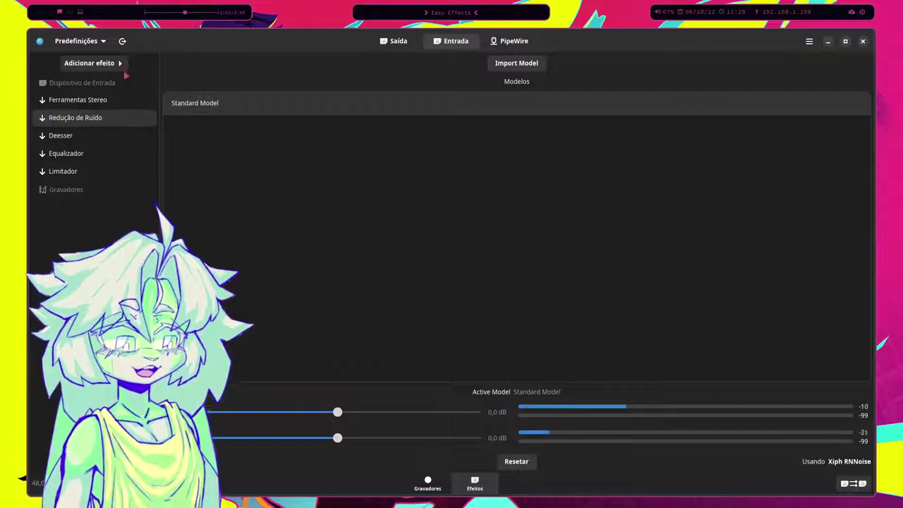
click(78, 99)
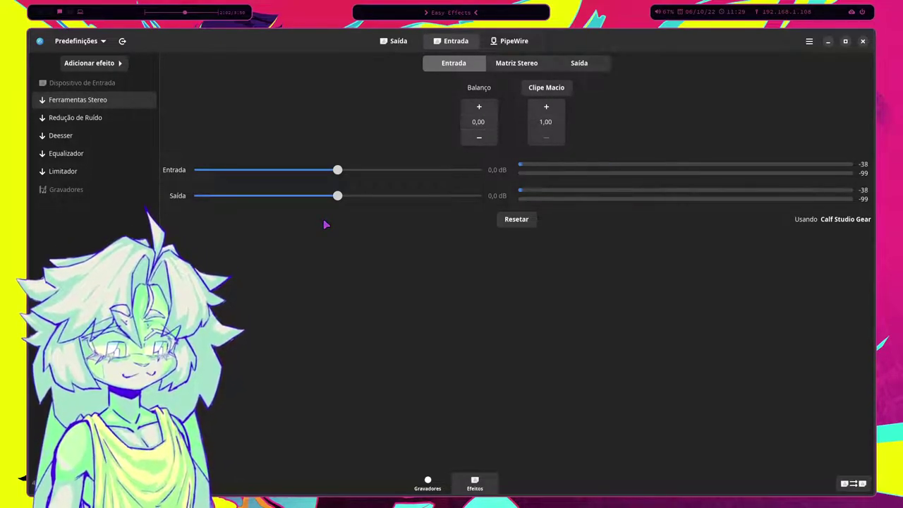
click(517, 63)
click(578, 63)
click(511, 63)
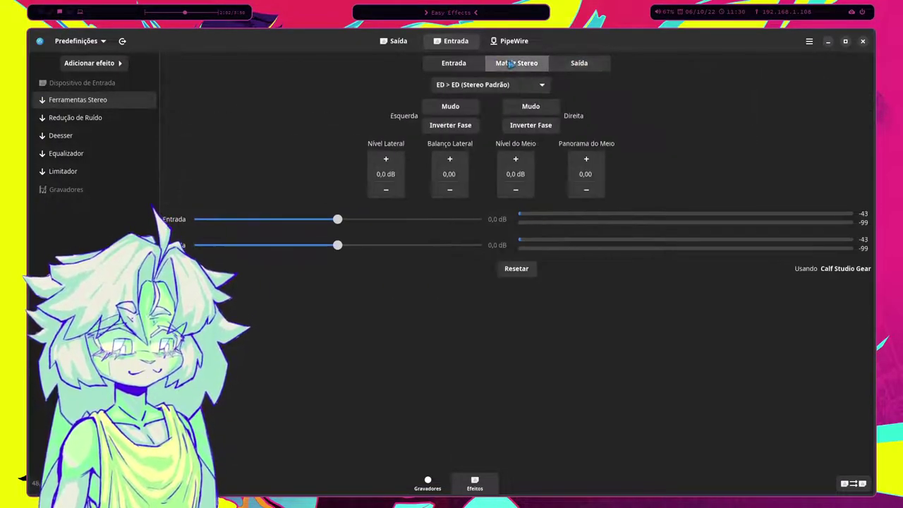
click(427, 64)
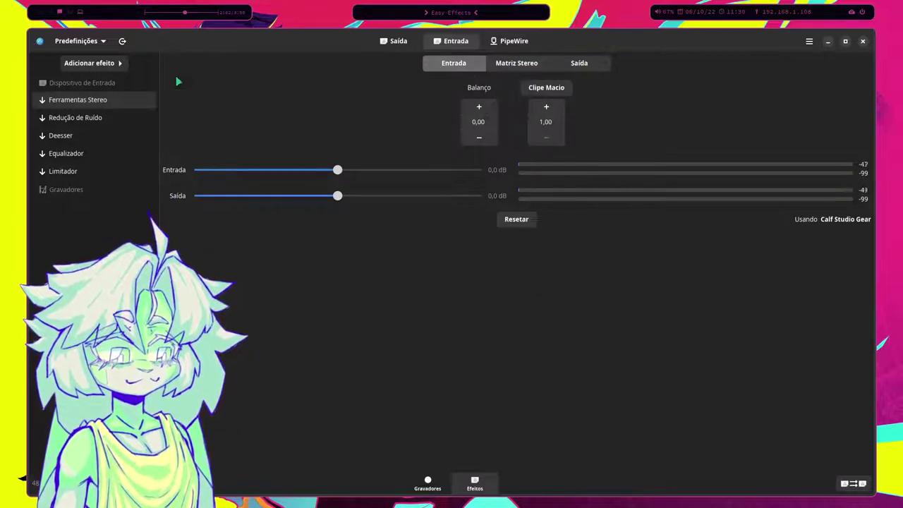
click(65, 118)
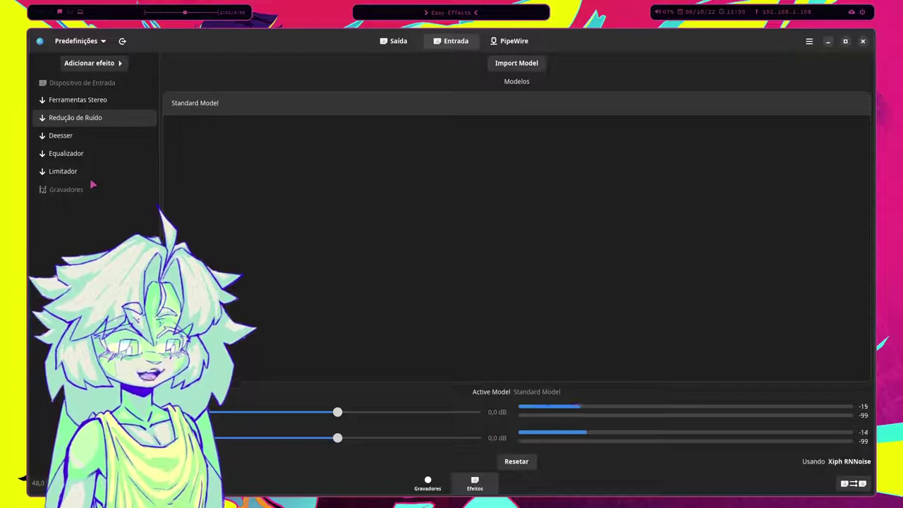
click(64, 135)
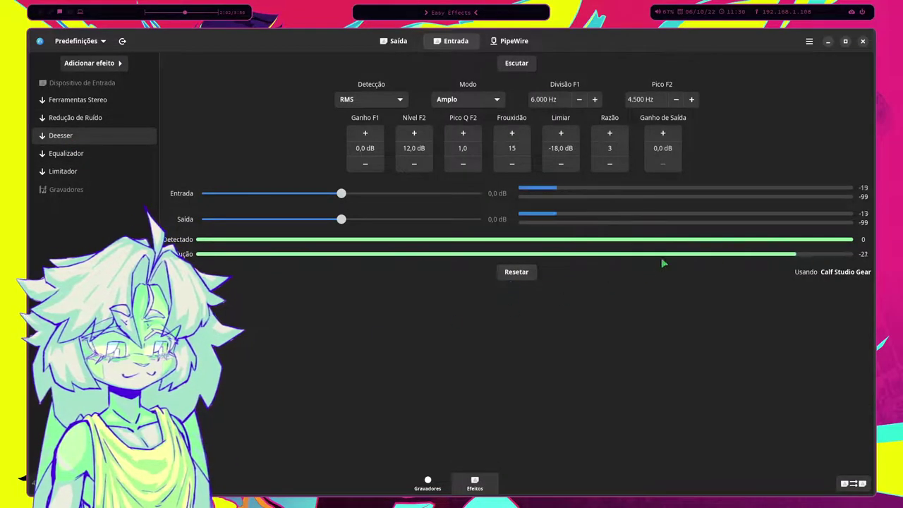
click(57, 153)
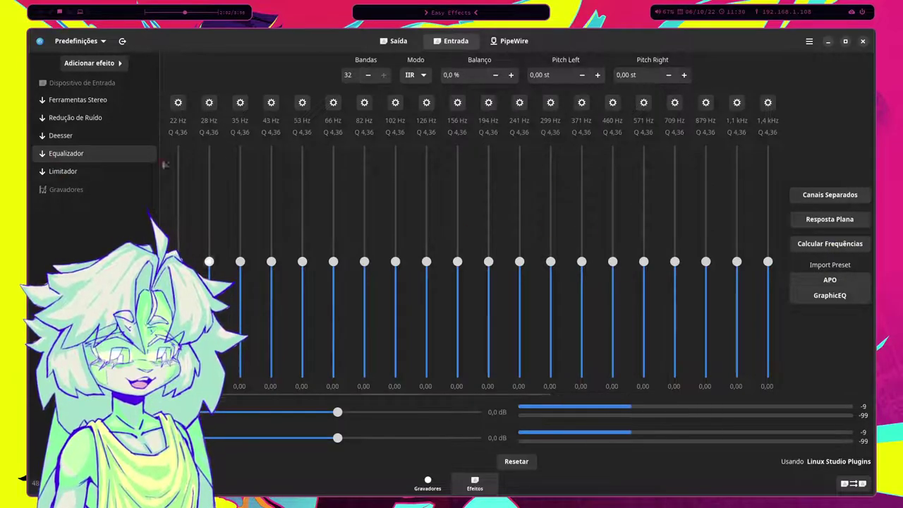
click(62, 171)
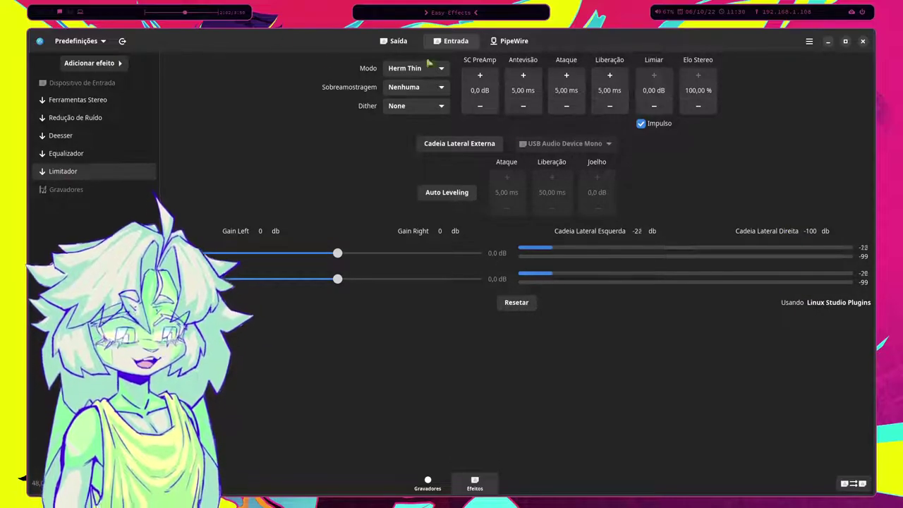
click(401, 45)
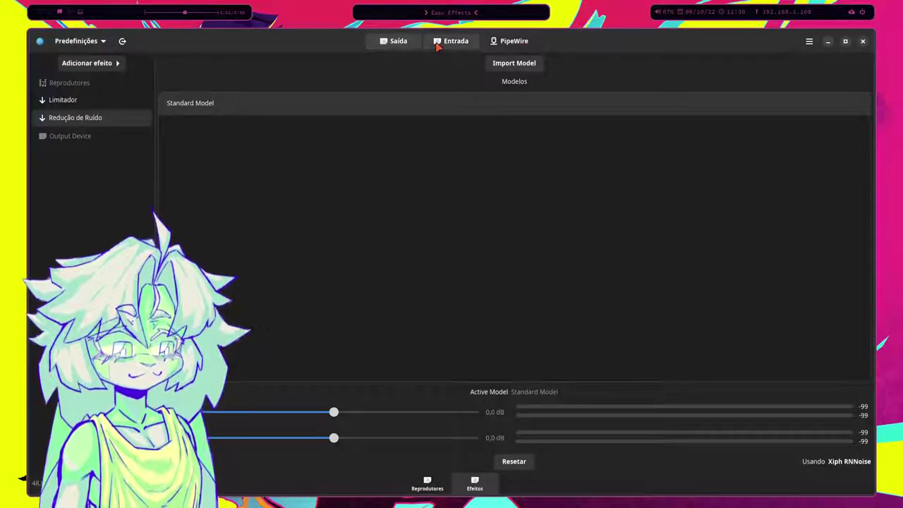
click(455, 41)
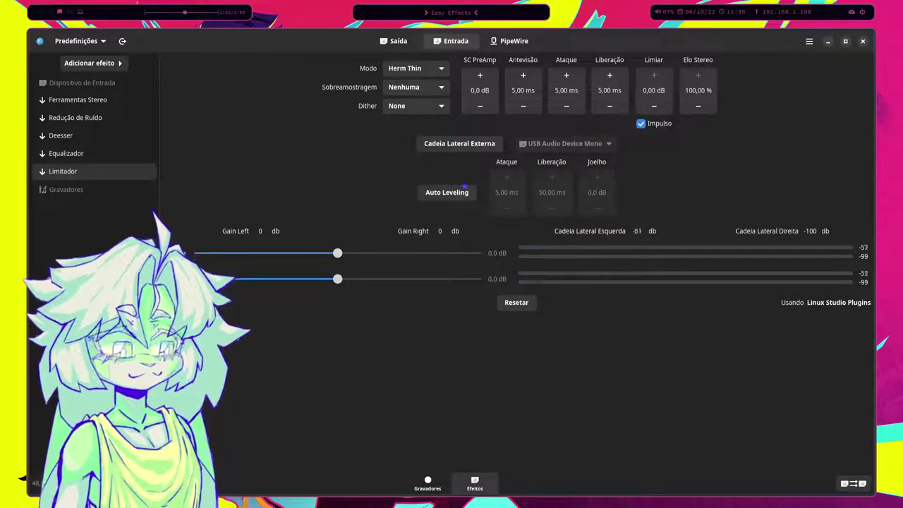
mouse_move(76, 118)
click(85, 103)
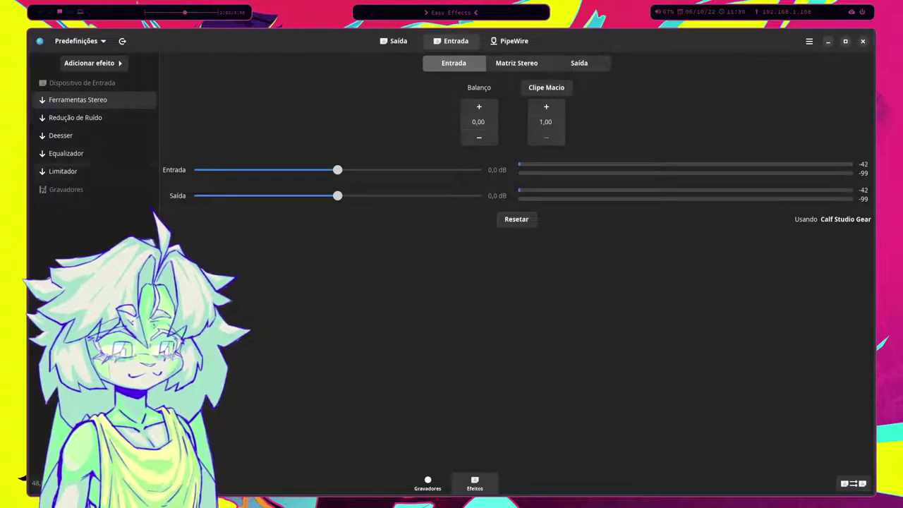
click(67, 118)
click(66, 153)
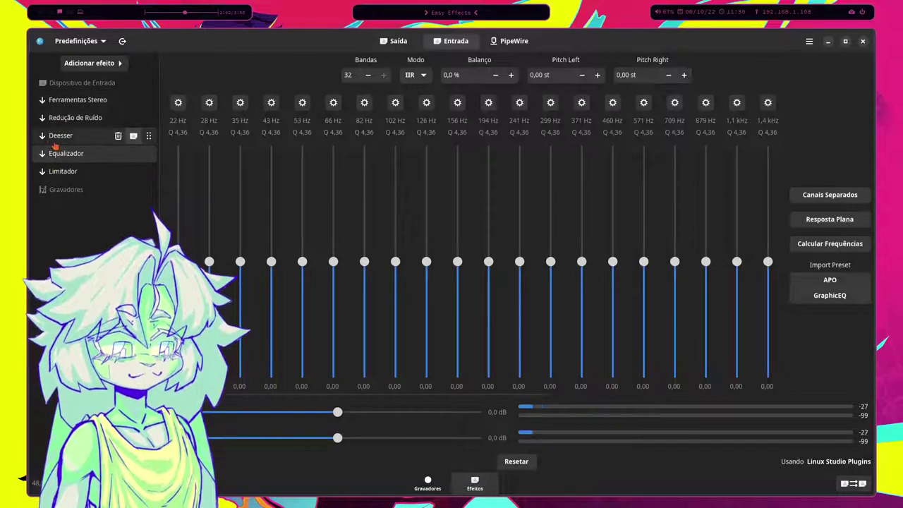
click(55, 139)
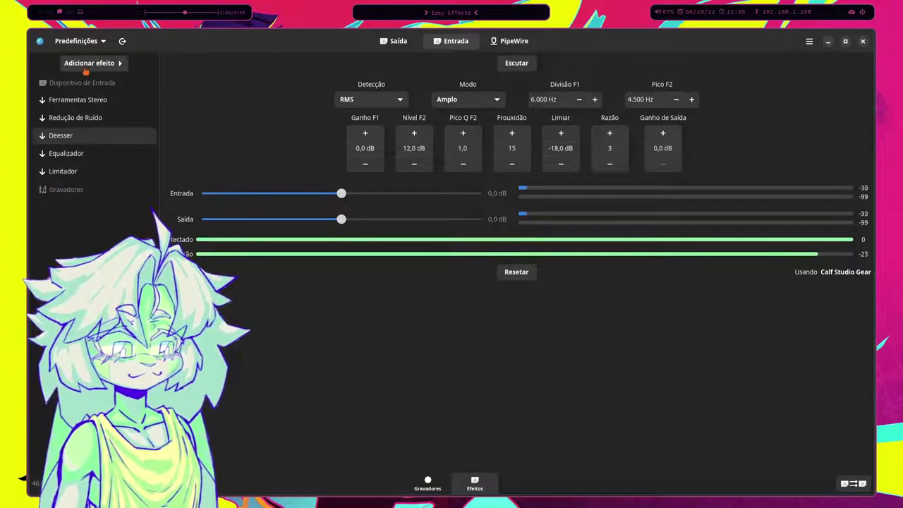
click(76, 43)
click(46, 73)
click(76, 41)
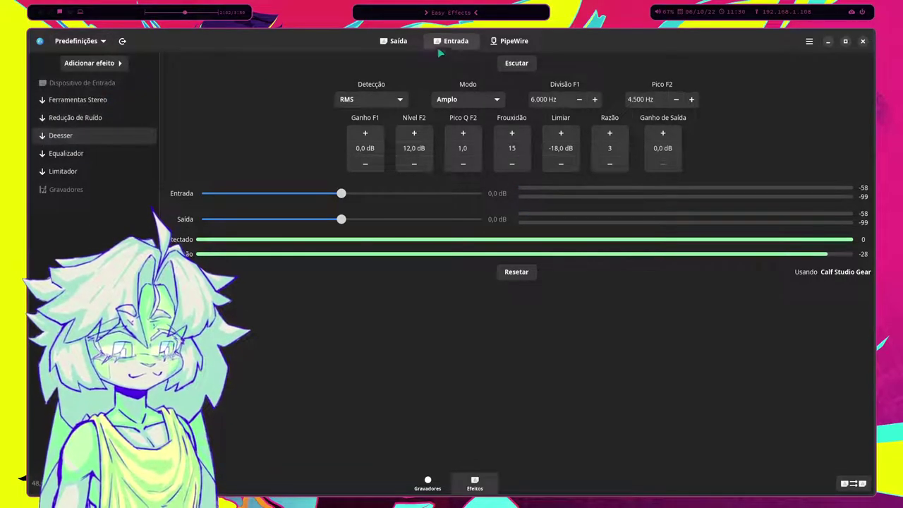
click(395, 41)
Review the output Limitador and Redução de Ruído pages, peeking at the players list between them.
click(63, 100)
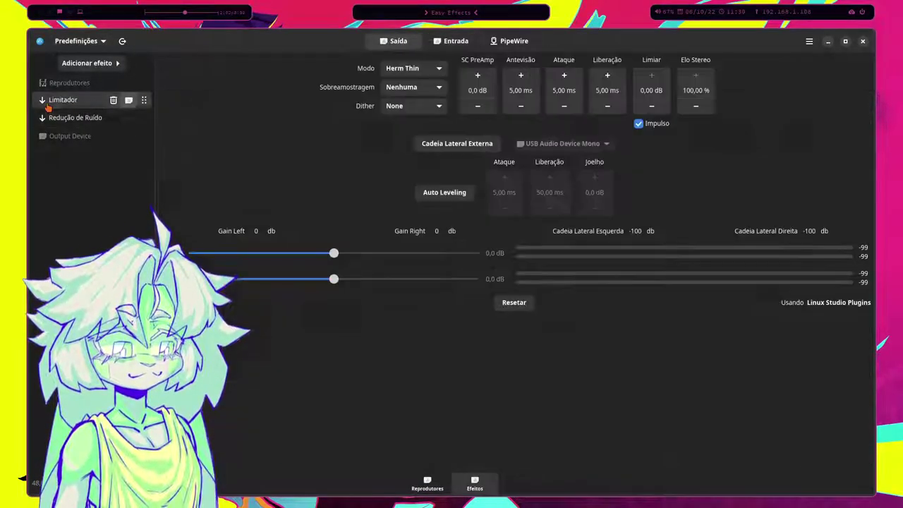
click(75, 118)
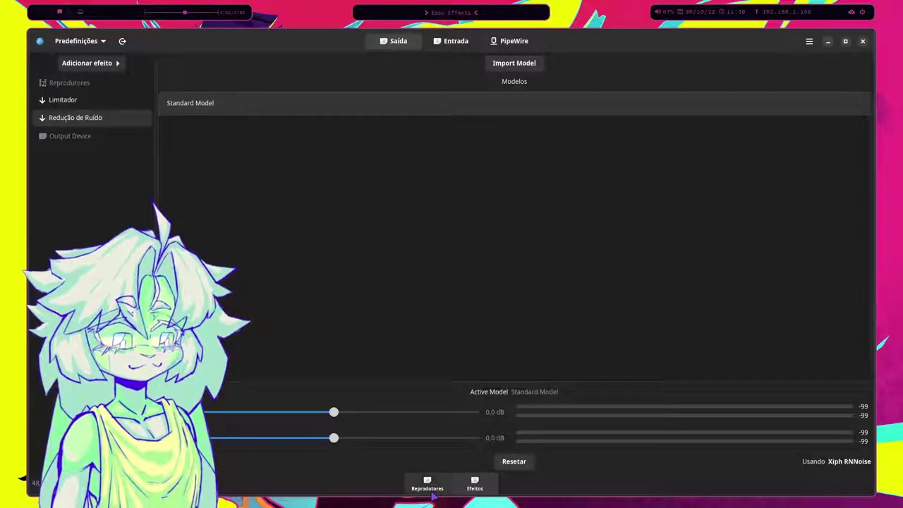
click(427, 483)
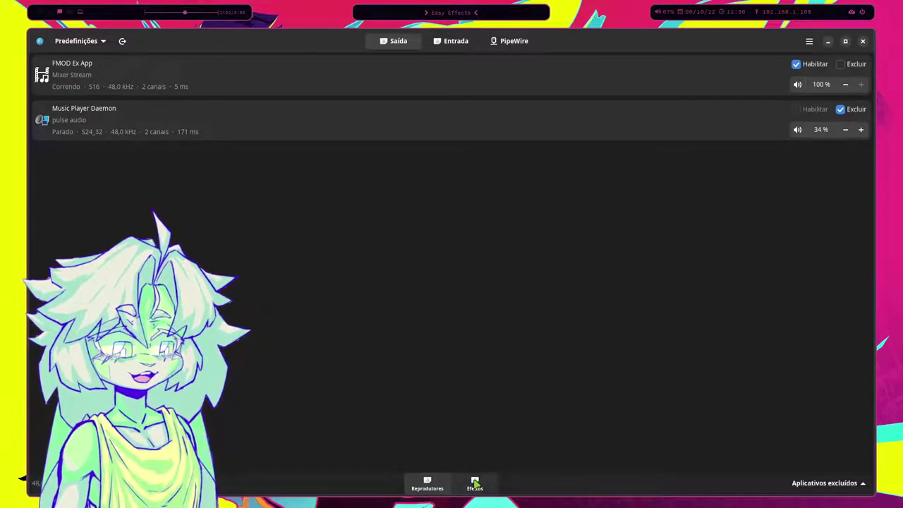
click(475, 483)
click(446, 485)
click(477, 483)
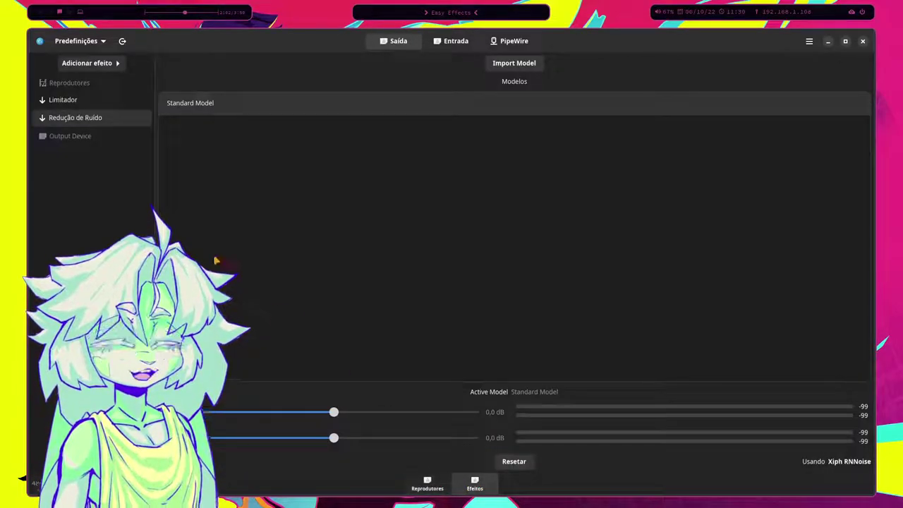
click(43, 100)
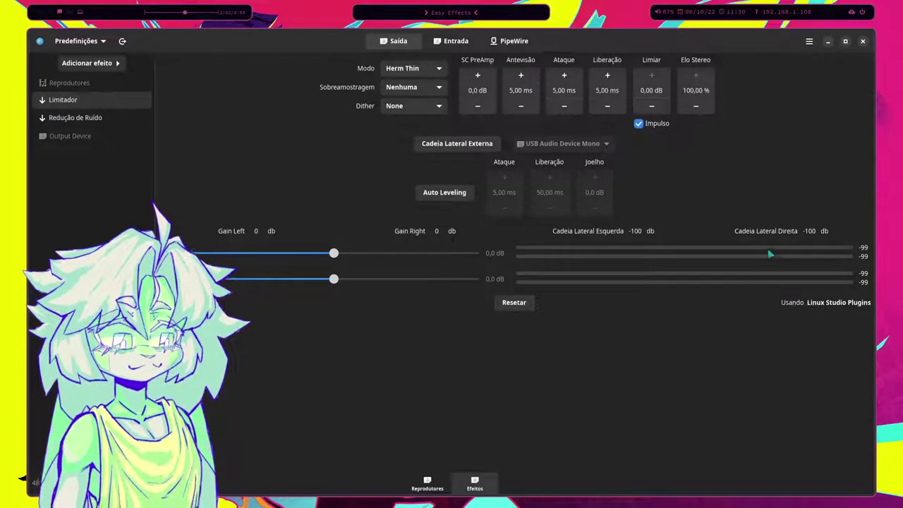
click(74, 117)
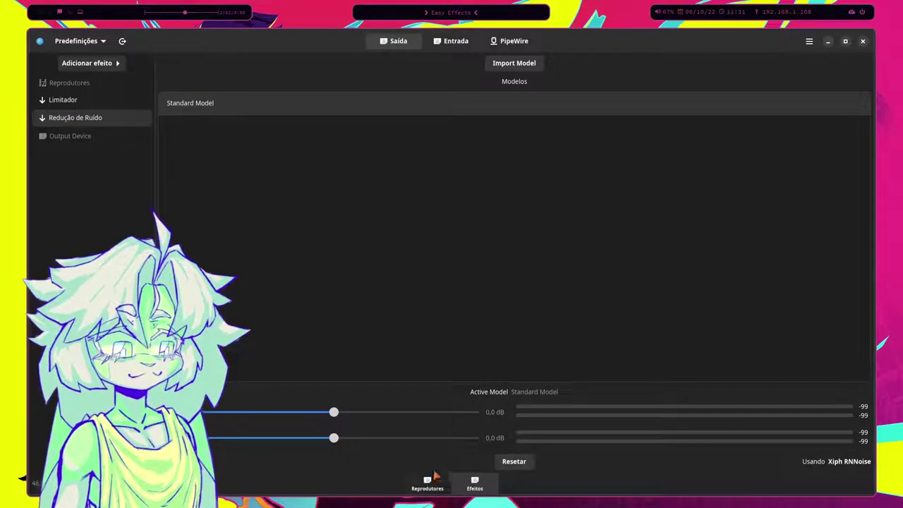
click(437, 478)
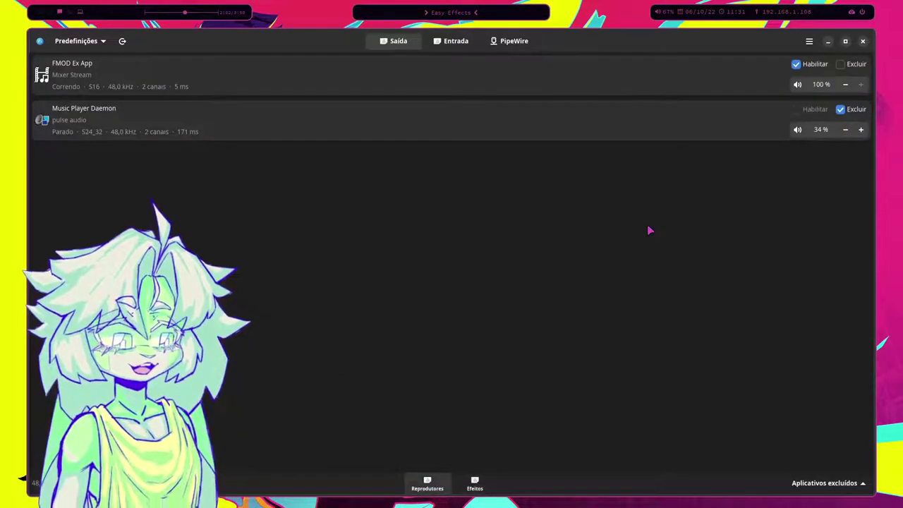
Start music playback, then briefly un-exclude and re-exclude Music Player Daemon from effects.
key(XF86AudioRaiseVolume)
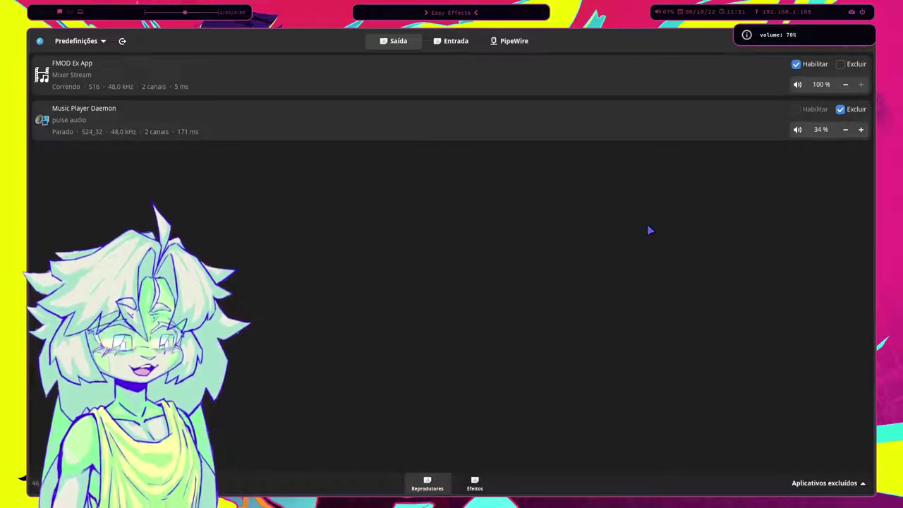
key(XF86AudioPlay)
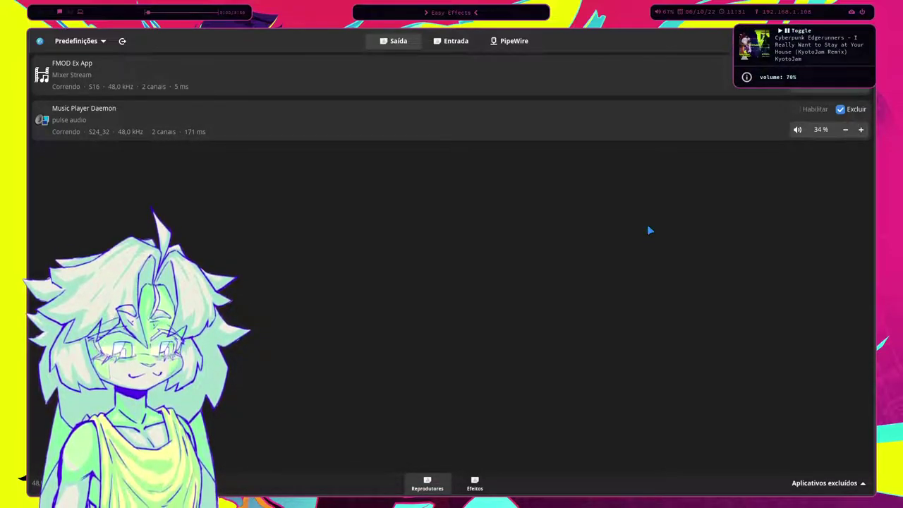
key(XF86AudioLowerVolume)
key(XF86AudioLowerVolume)
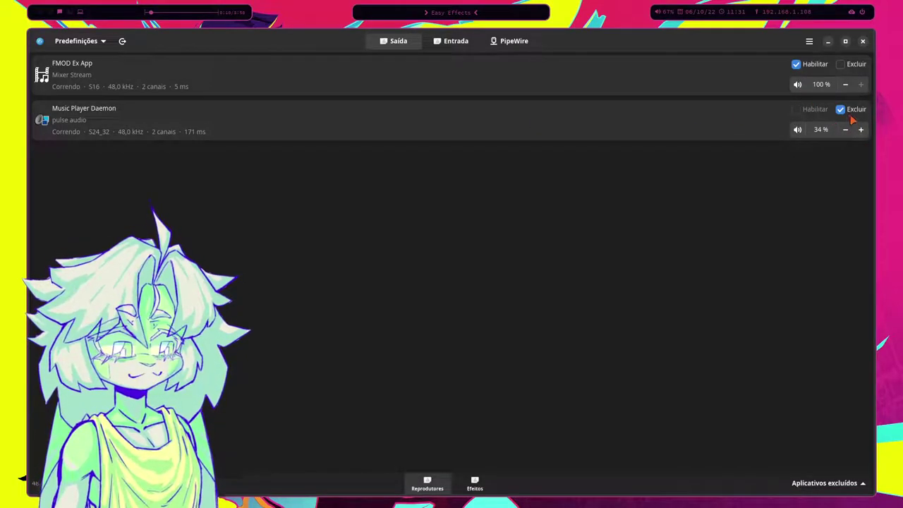
click(839, 110)
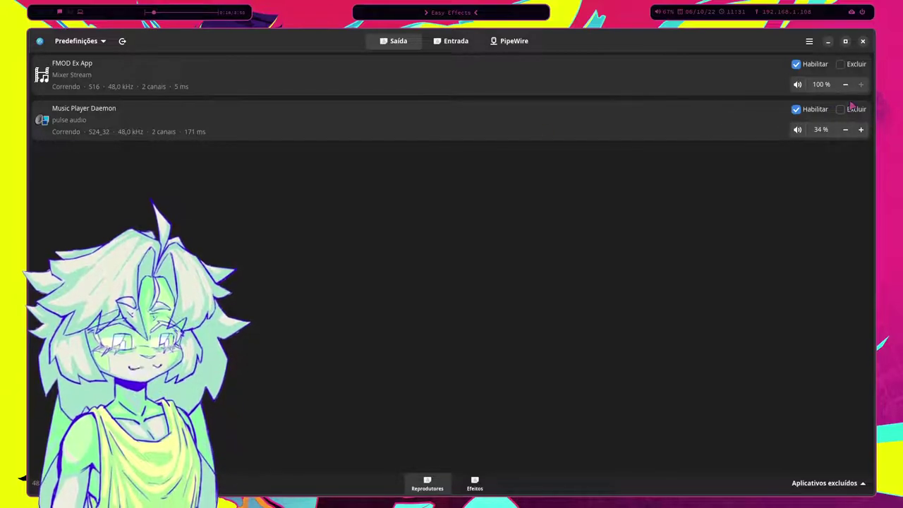
click(842, 109)
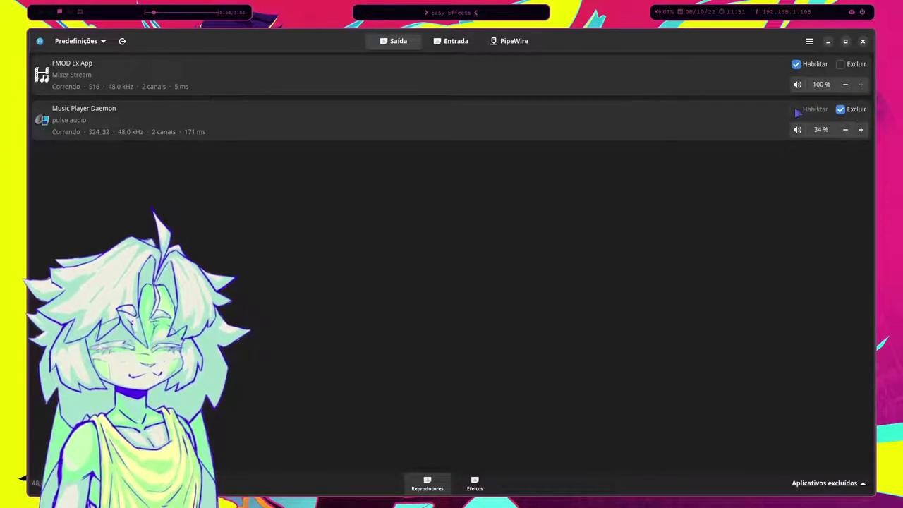
Toggle Music Player Daemon's Excluir until checked, raise the volume, and pause playback.
click(841, 110)
click(841, 110)
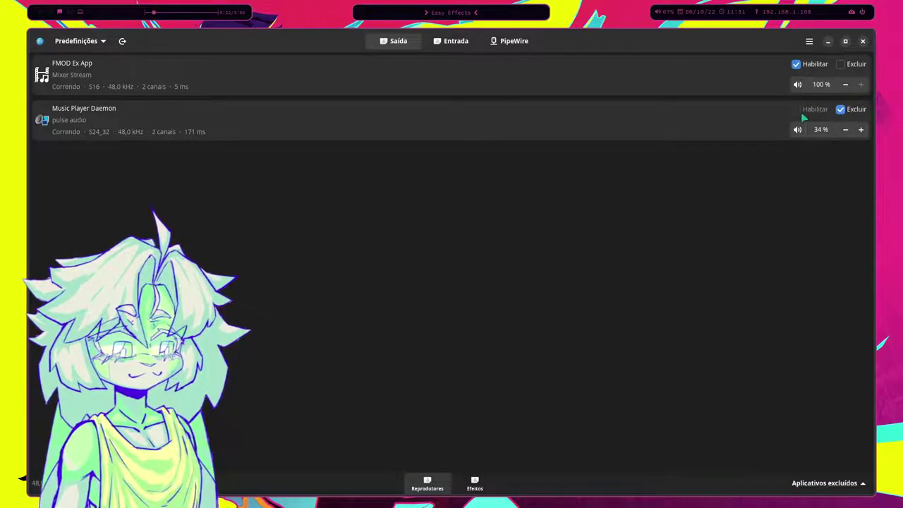
click(840, 110)
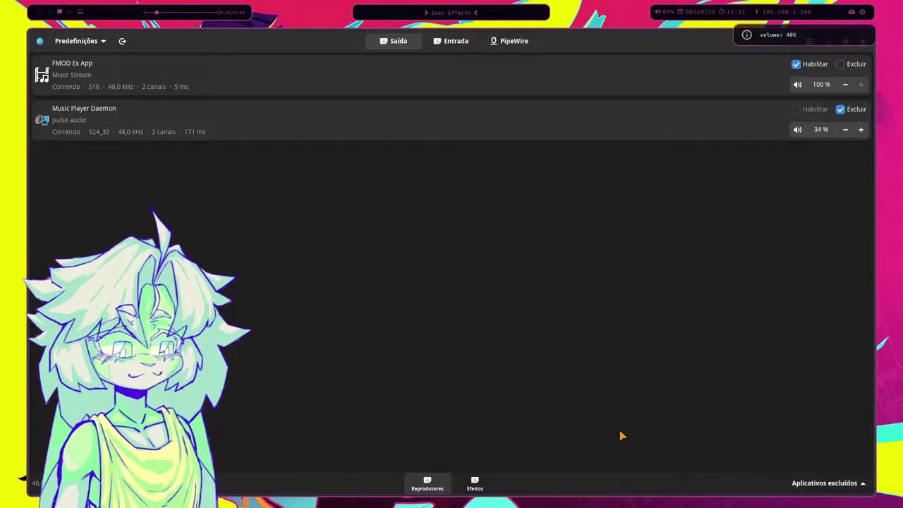
key(XF86AudioRaiseVolume)
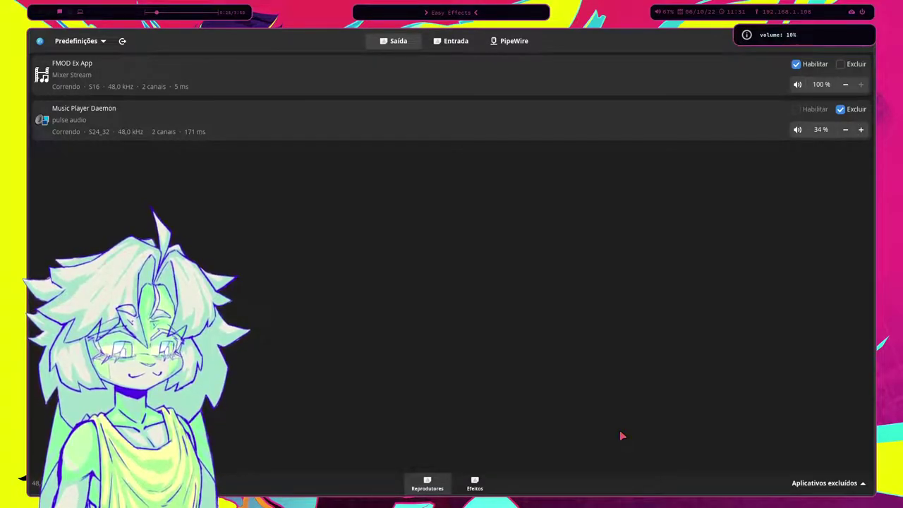
key(XF86AudioPlay)
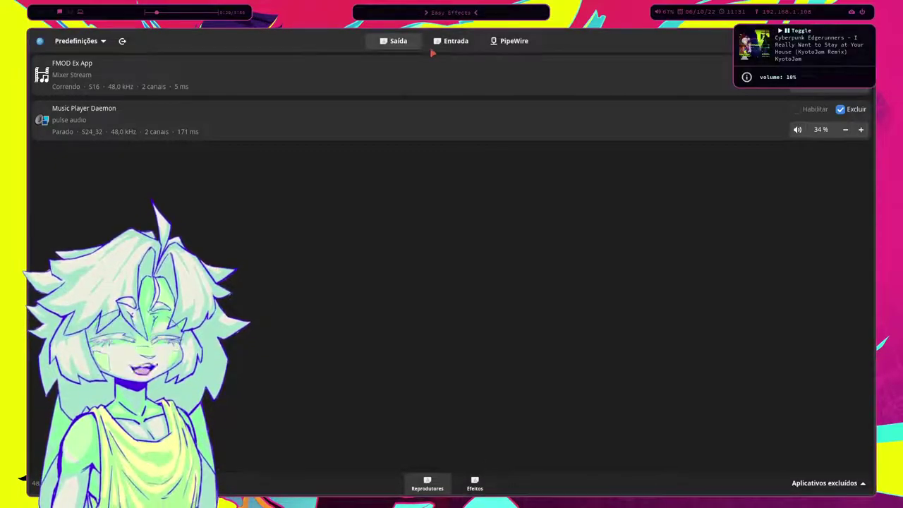
click(441, 42)
click(511, 41)
click(452, 41)
click(396, 41)
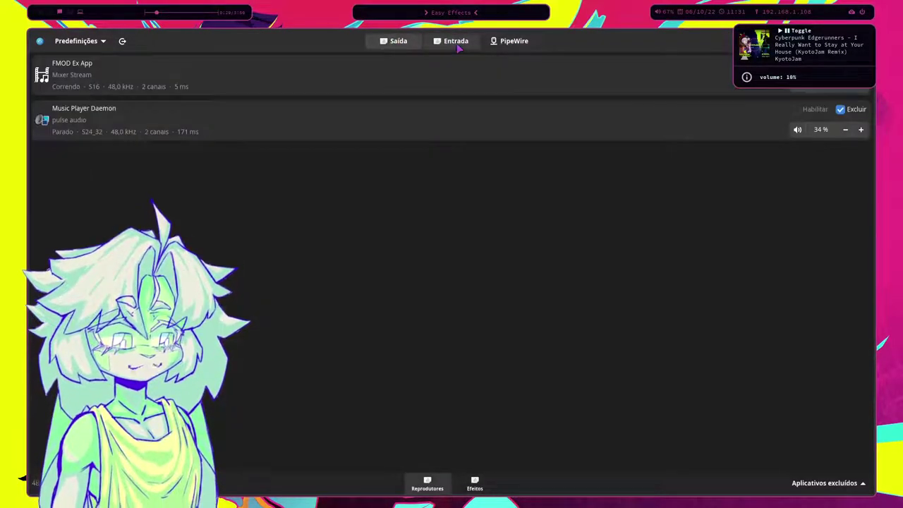
click(511, 41)
click(397, 41)
click(452, 41)
click(511, 41)
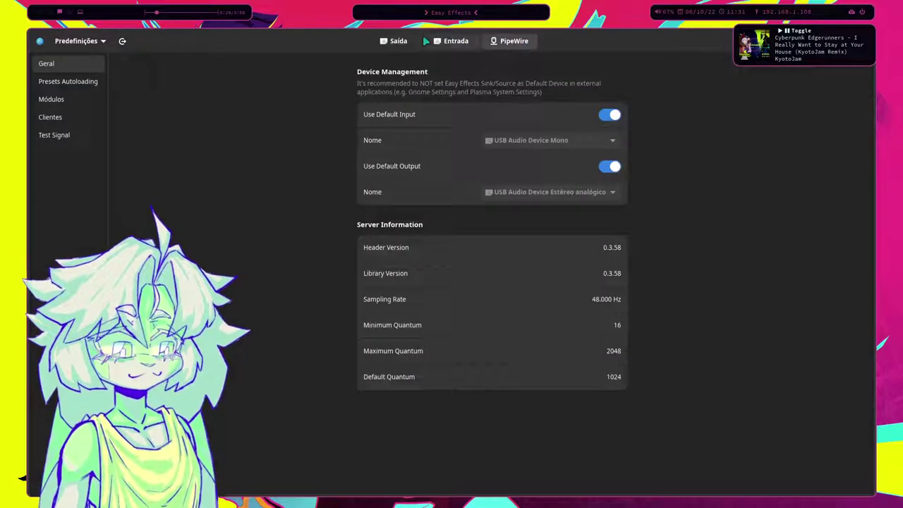
click(396, 41)
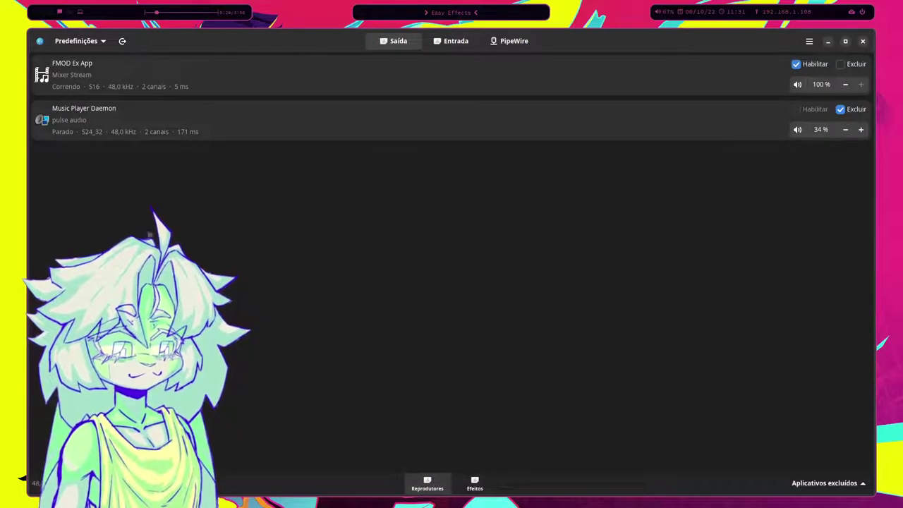